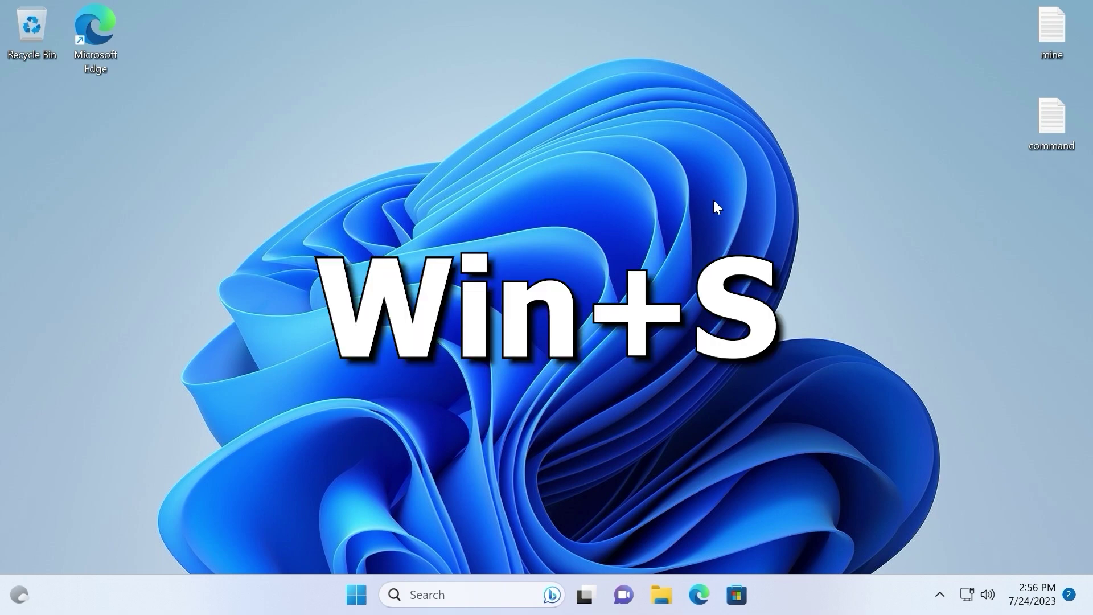
# Step: Search Windows for Windows Security and open the app
pyautogui.press('super+s')
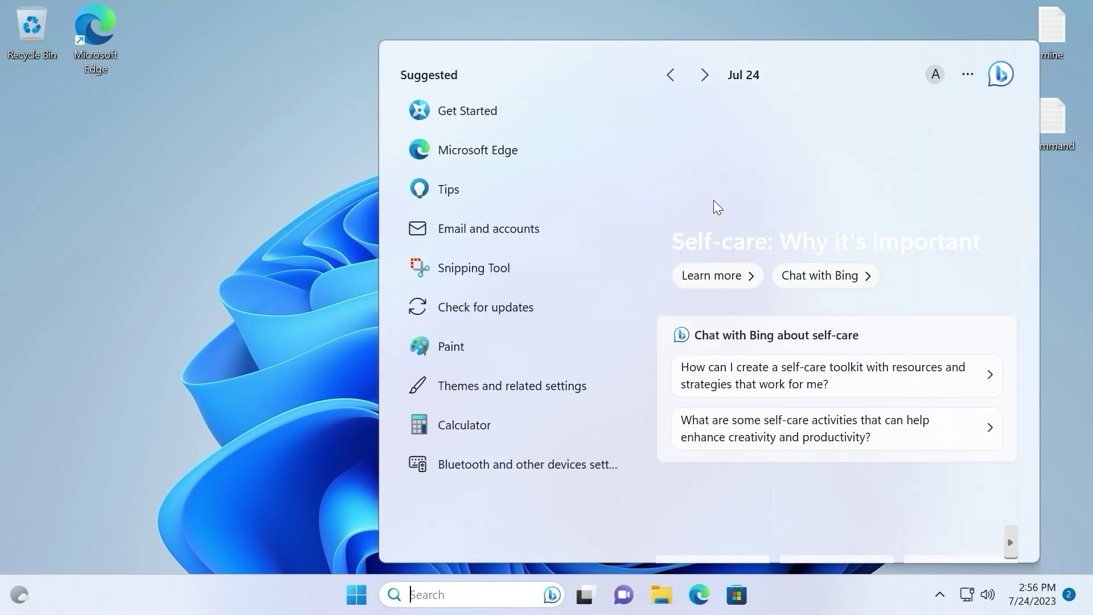
pyautogui.write('windows')
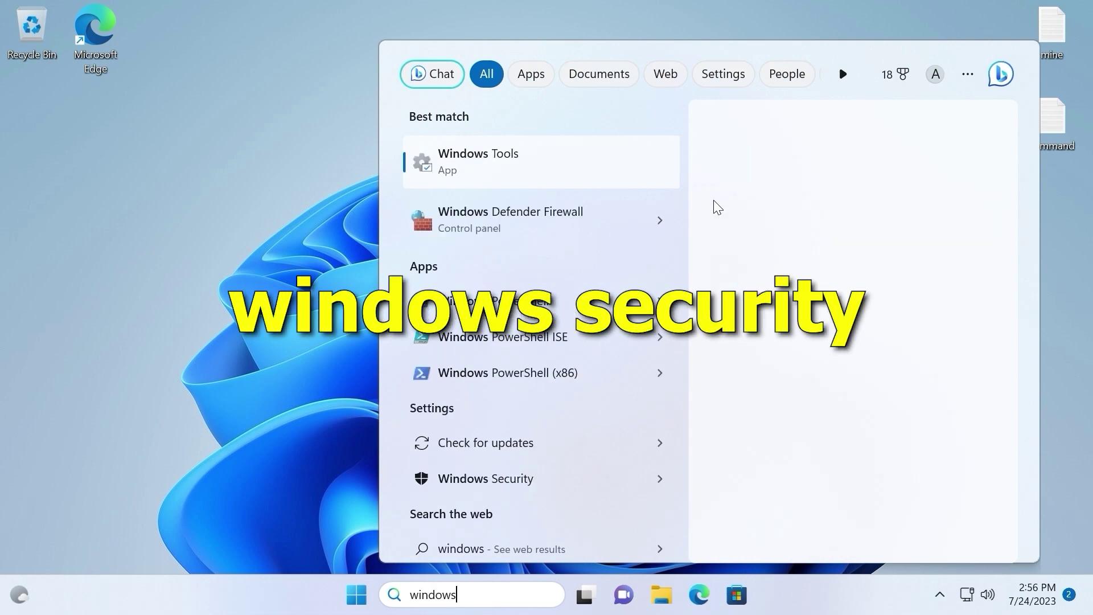
pyautogui.write(' se')
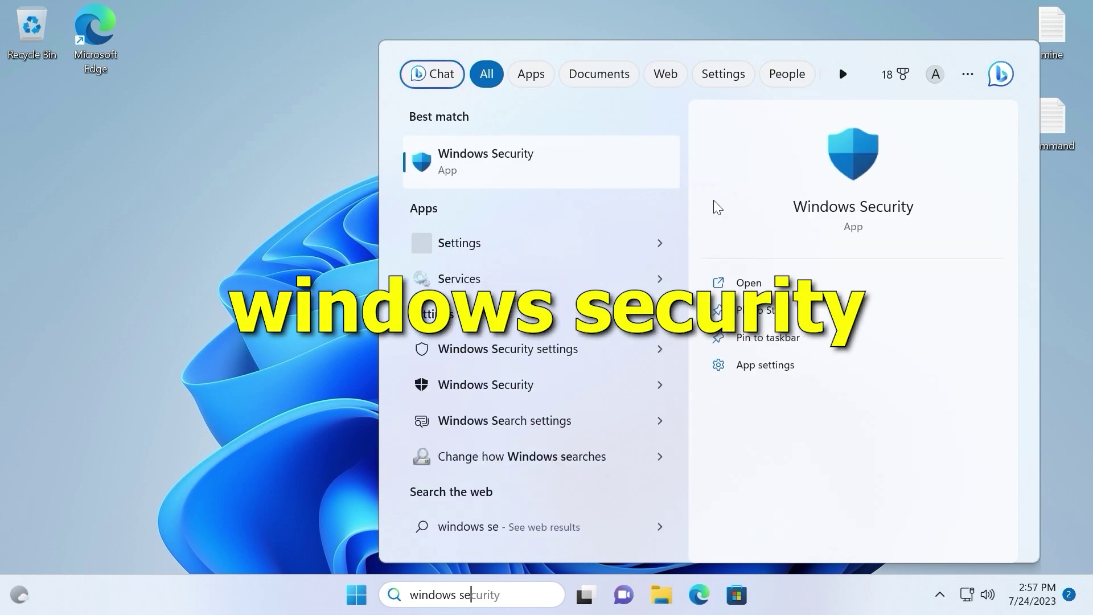
pyautogui.click(530, 164)
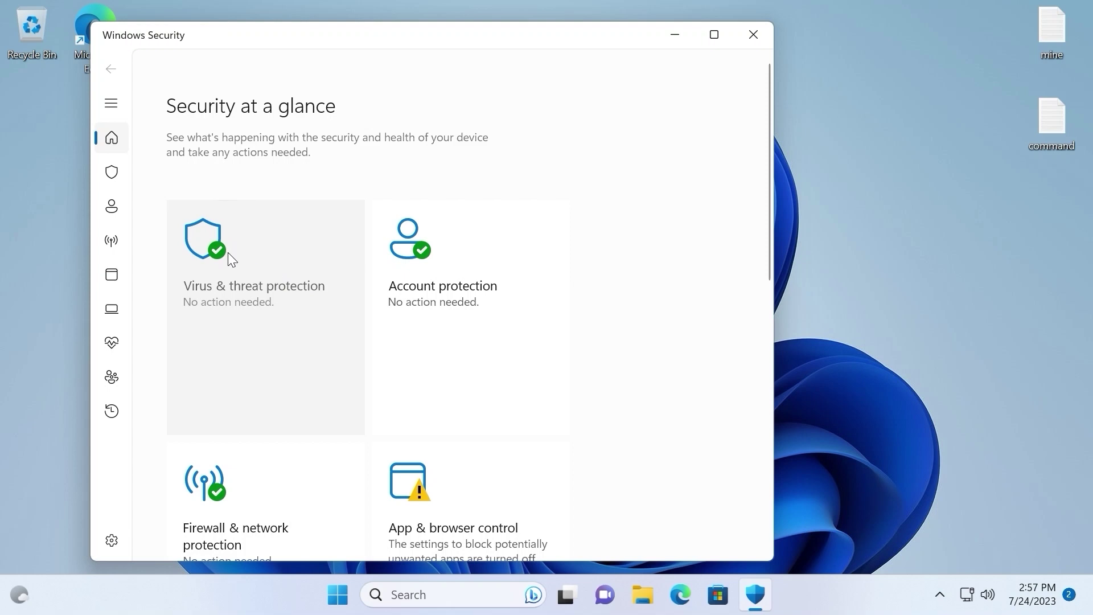
# Step: Open the management page for the Virus & threat protection settings and maximize the window
pyautogui.click(244, 259)
pyautogui.scroll(-1, 244, 262)
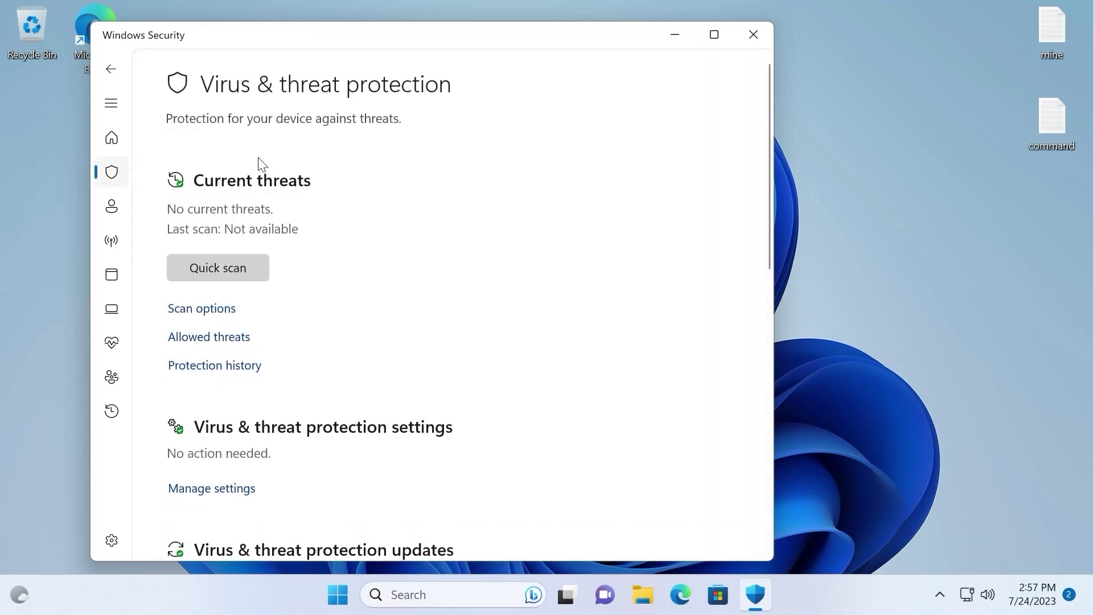
pyautogui.scroll(-1, 295, 212)
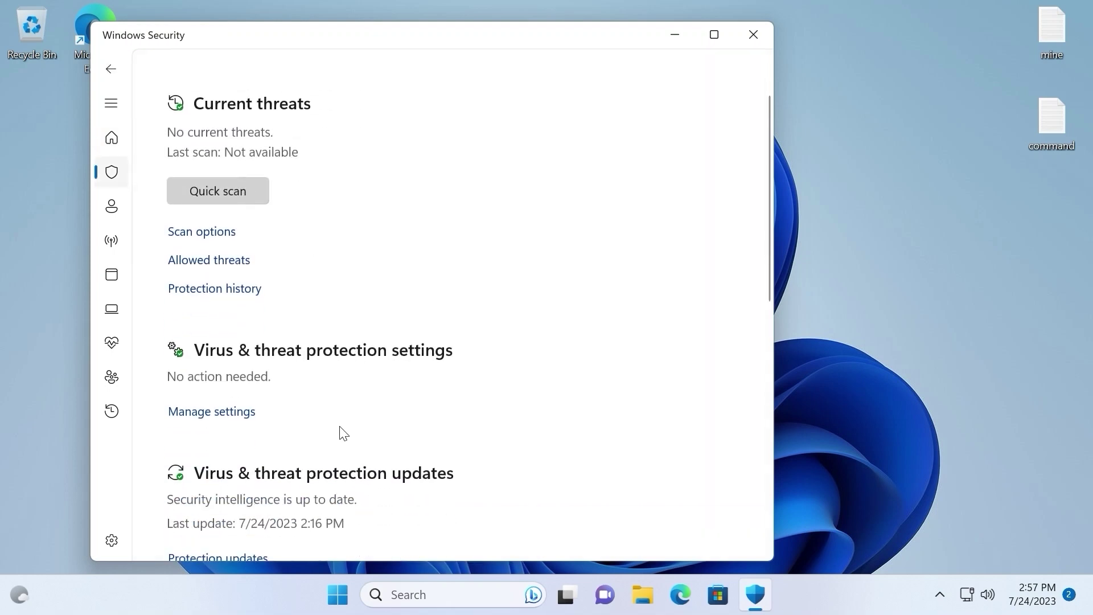
pyautogui.click(228, 412)
pyautogui.press('super+Up')
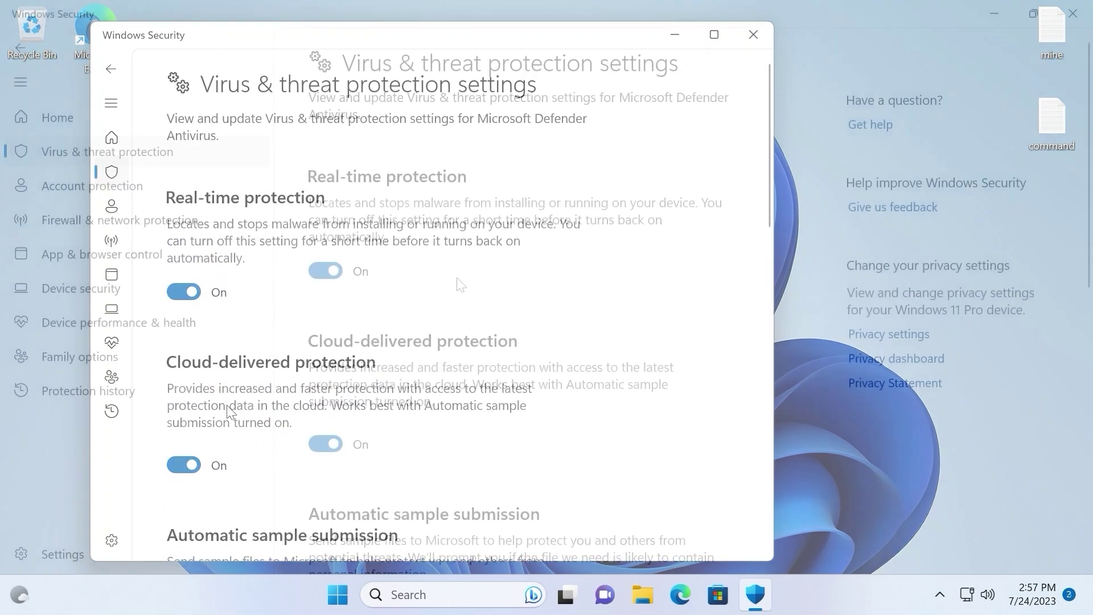
# Step: Turn off Real-time protection in the Virus & threat protection settings
pyautogui.click(333, 272)
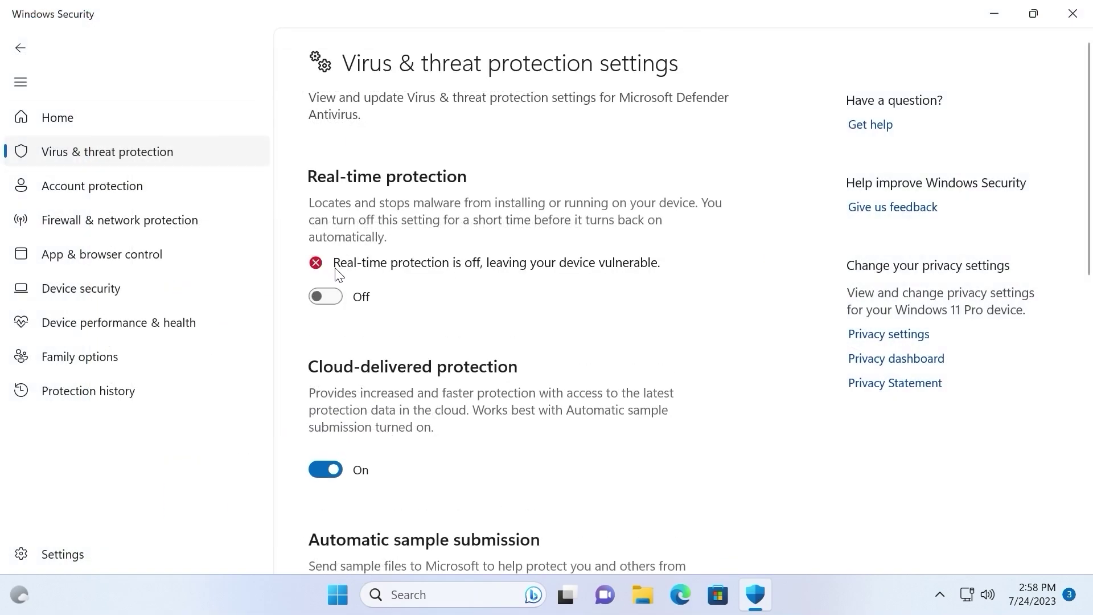
pyautogui.click(339, 266)
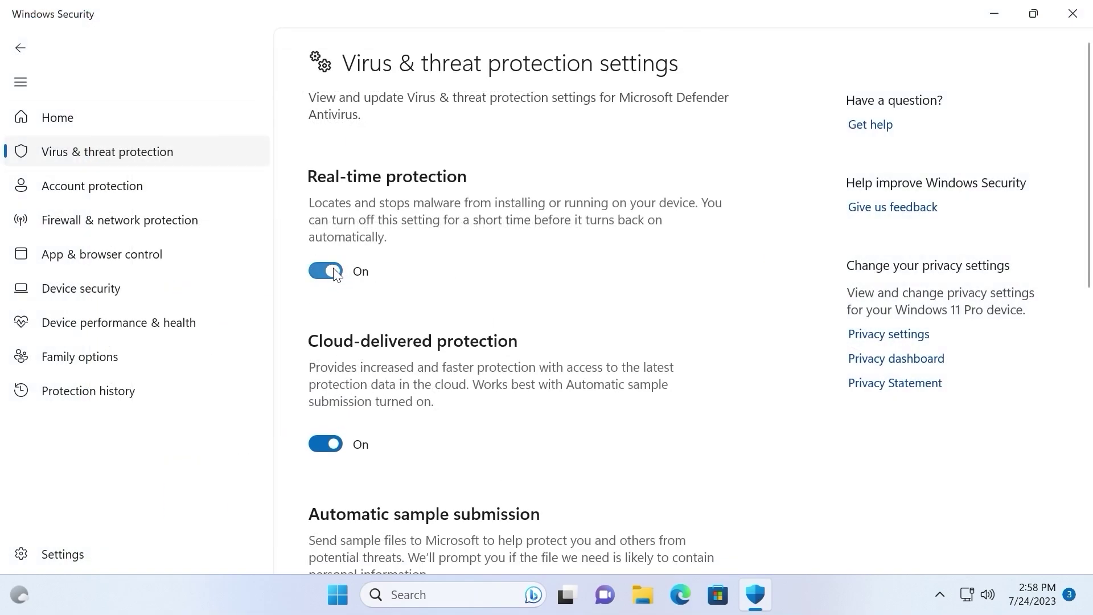
pyautogui.click(334, 271)
pyautogui.click(363, 279)
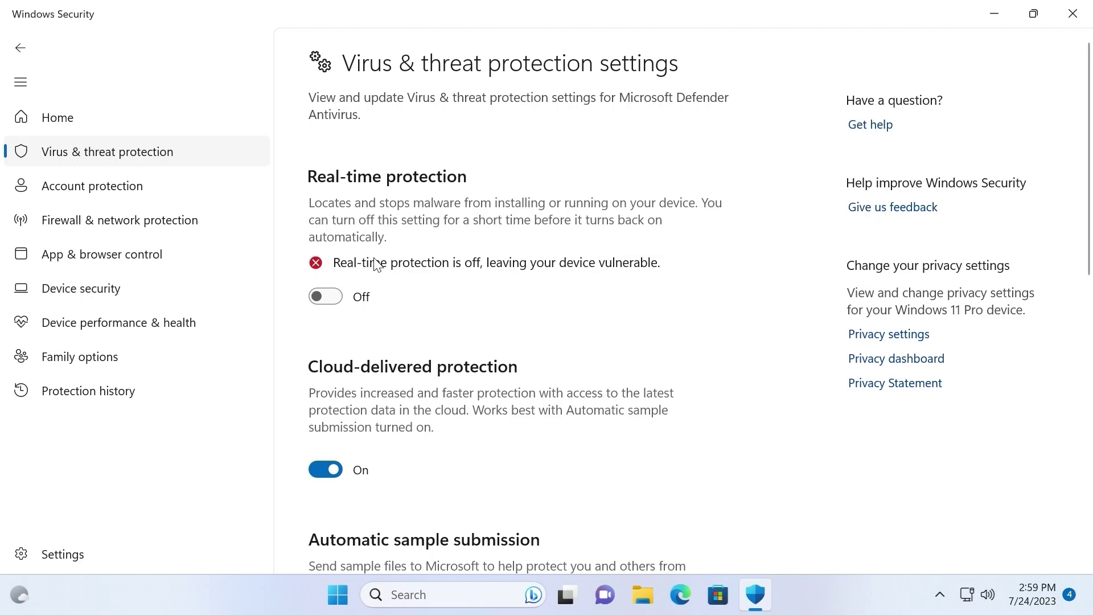
# Step: Turn off both Cloud-delivered protection and Automatic sample submission
pyautogui.scroll(-2, 342, 228)
pyautogui.click(332, 388)
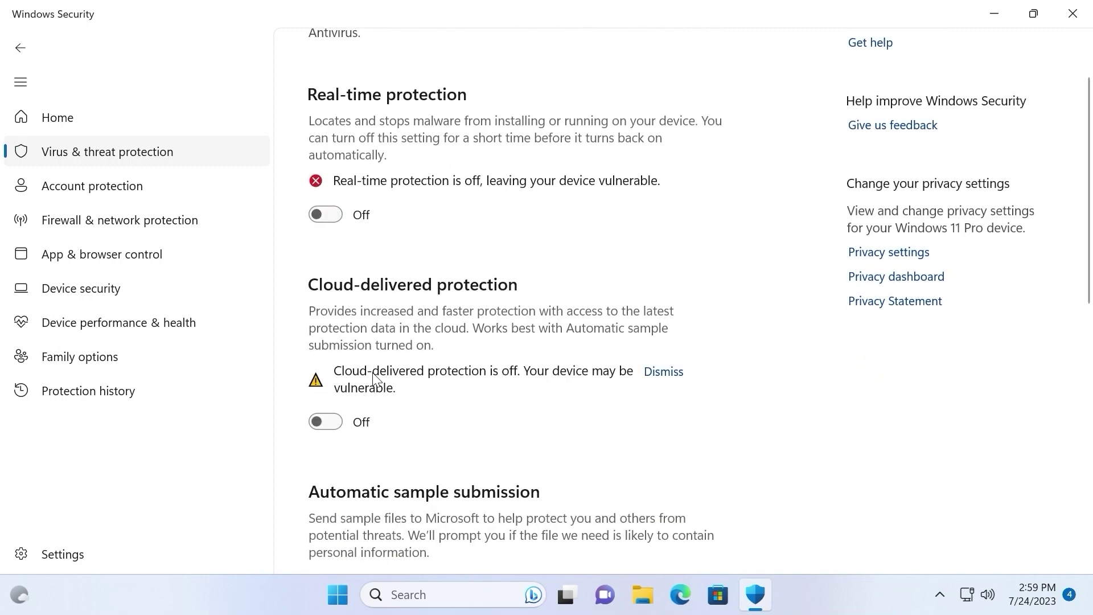
pyautogui.scroll(-3, 349, 416)
pyautogui.click(326, 432)
# Step: Turn off Tamper Protection and look over the protection settings page
pyautogui.scroll(-4, 374, 370)
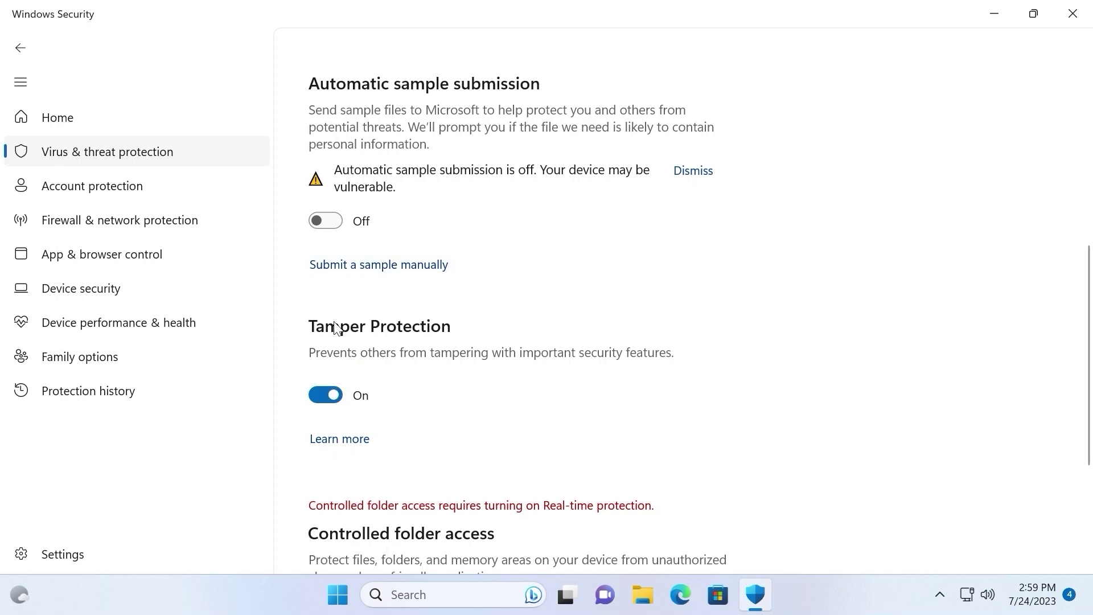
pyautogui.click(328, 393)
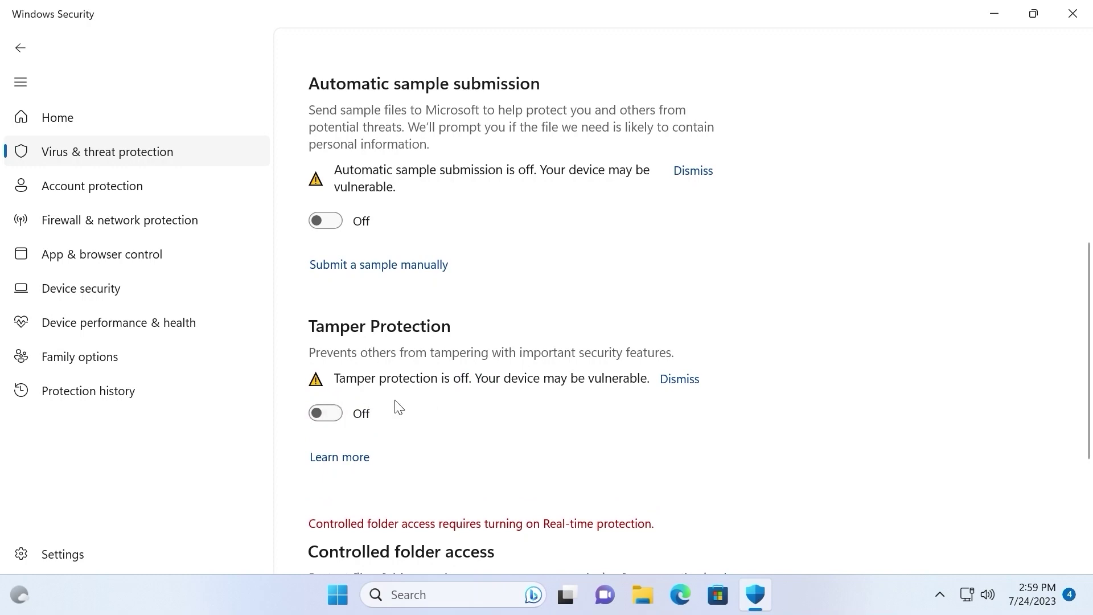
pyautogui.scroll(10, 390, 386)
pyautogui.scroll(-7, 447, 306)
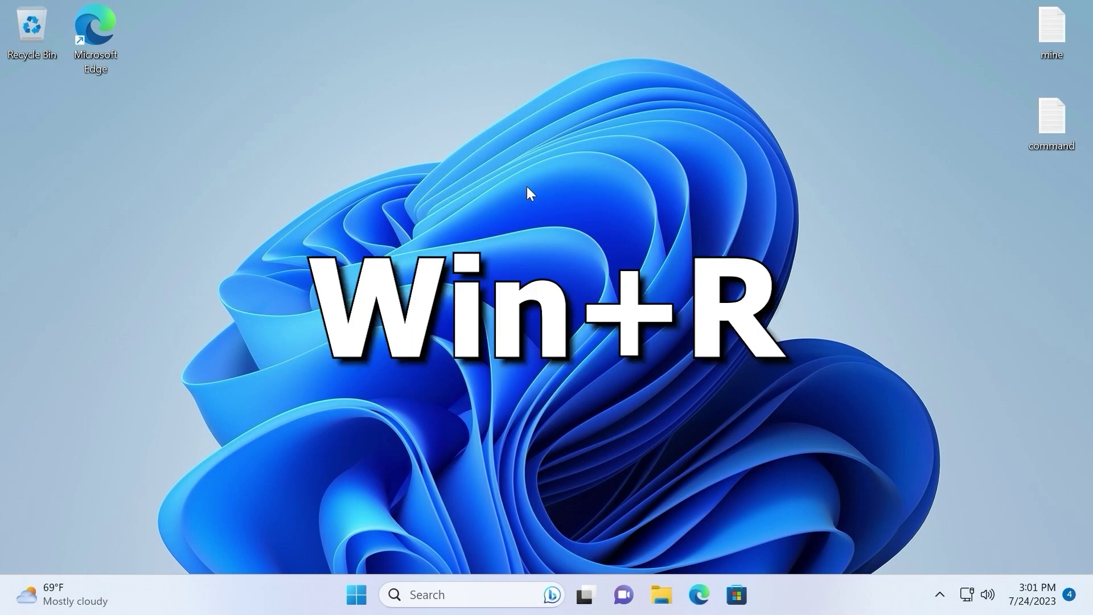
# Step: Run gpedit.msc to open the Local Group Policy Editor, then maximize its window and widen the policy tree
pyautogui.press('super+r')
pyautogui.press('BackSpace')
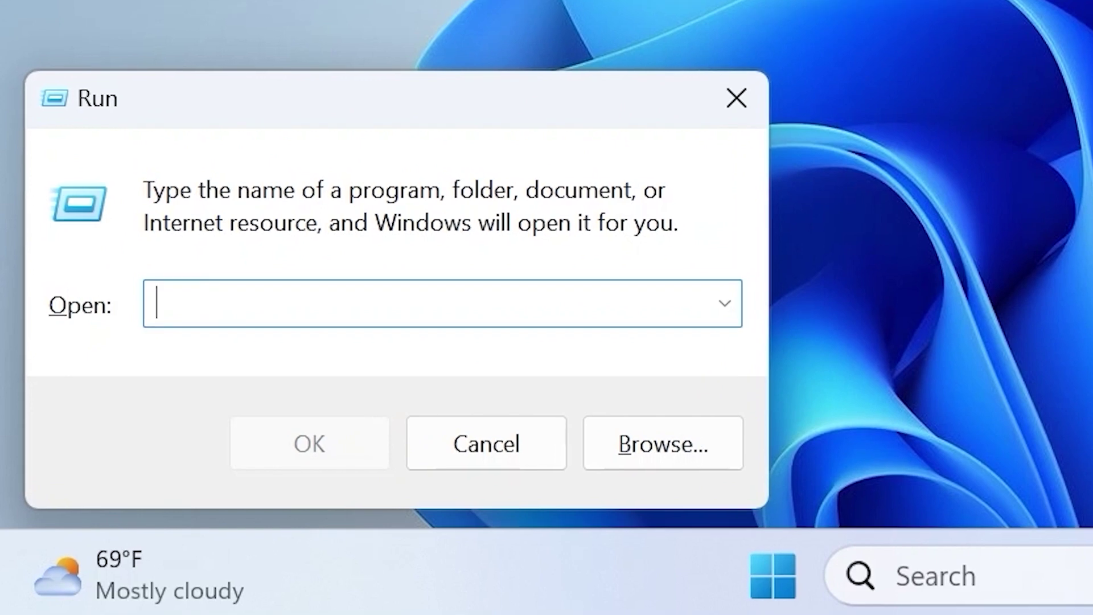
pyautogui.write('gpedit.ms')
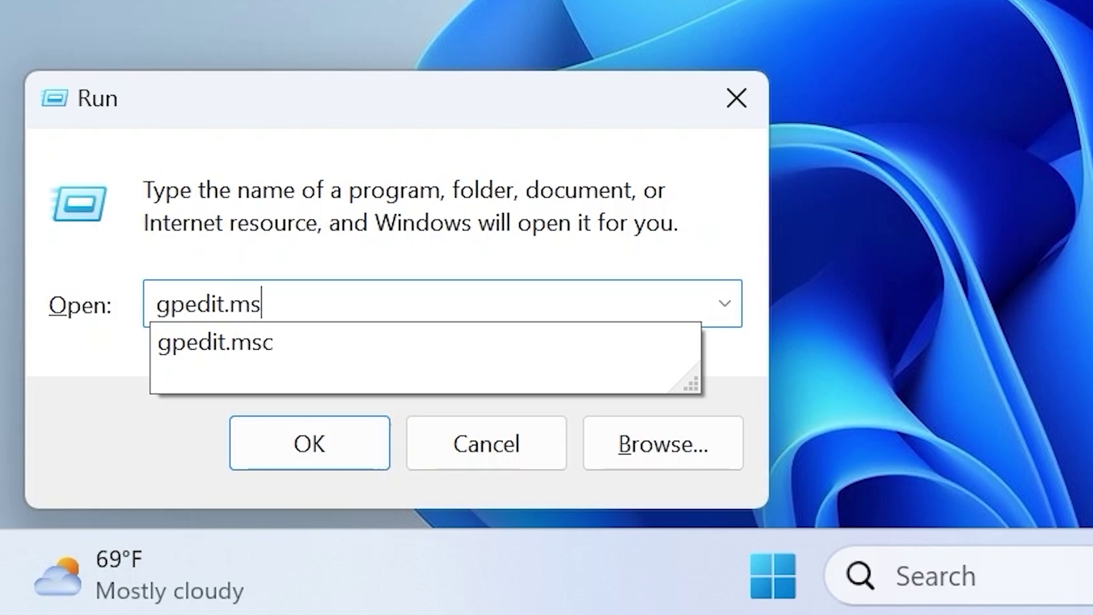
pyautogui.write('c')
pyautogui.moveTo(415, 300); pyautogui.dragTo(153, 302)
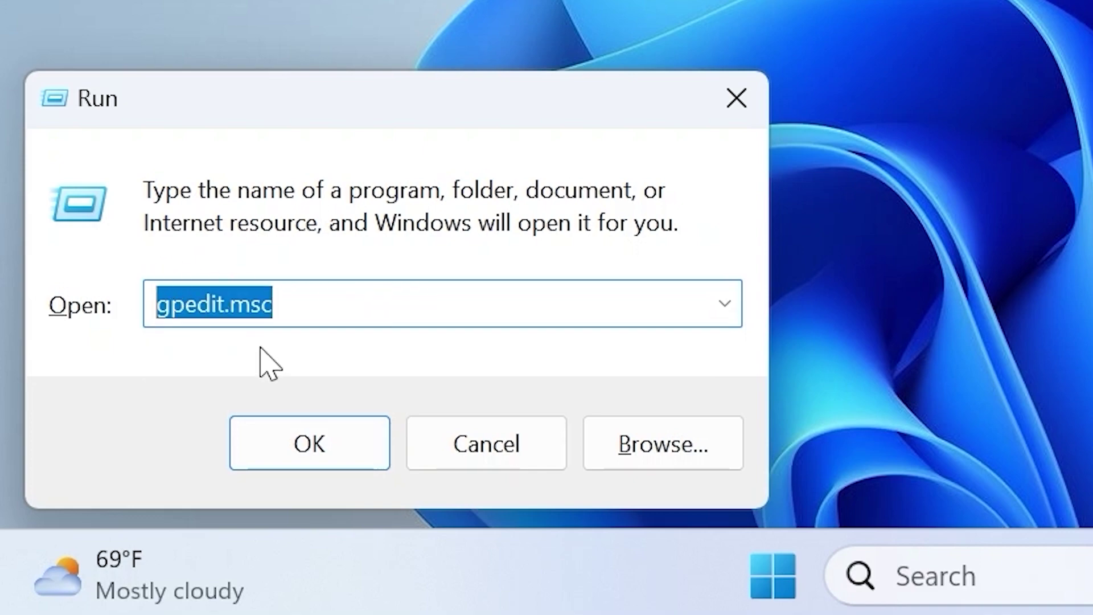
pyautogui.click(305, 310)
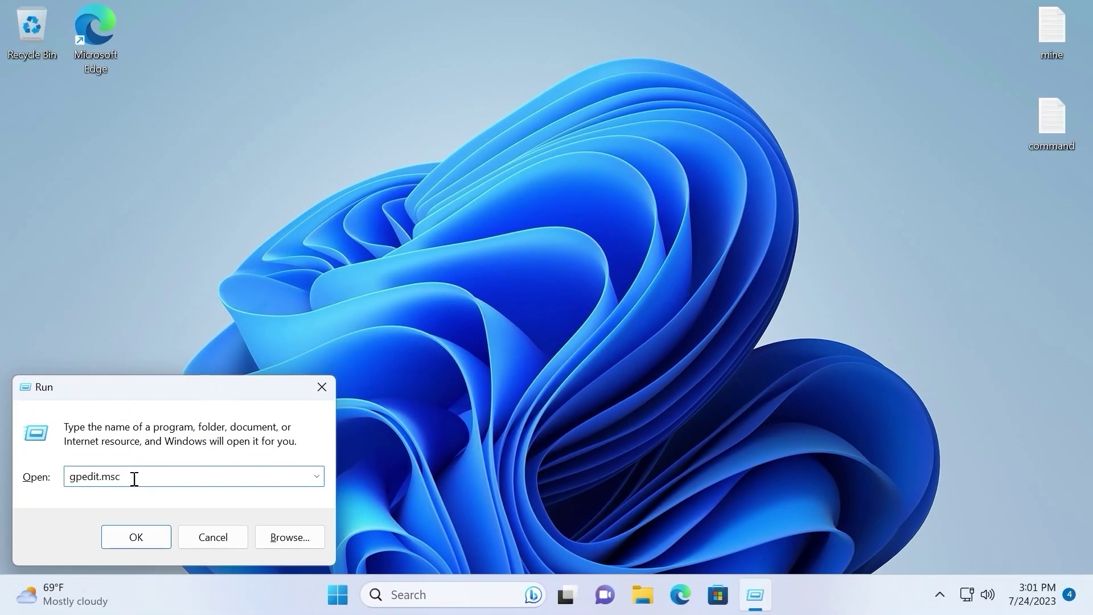
pyautogui.press('Return')
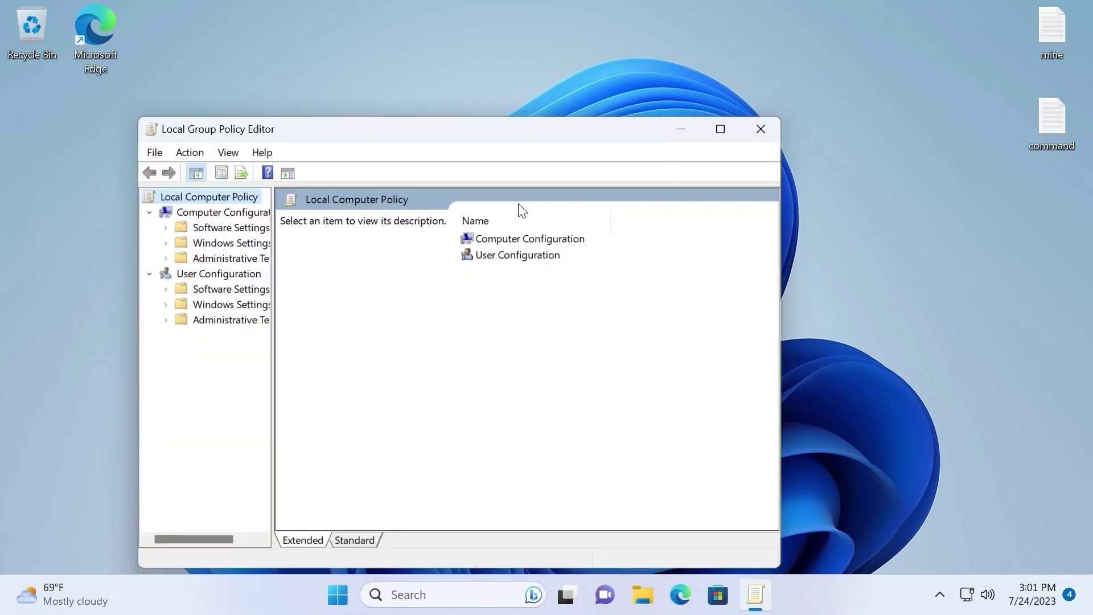
pyautogui.click(720, 130)
pyautogui.moveTo(134, 148); pyautogui.dragTo(215, 147)
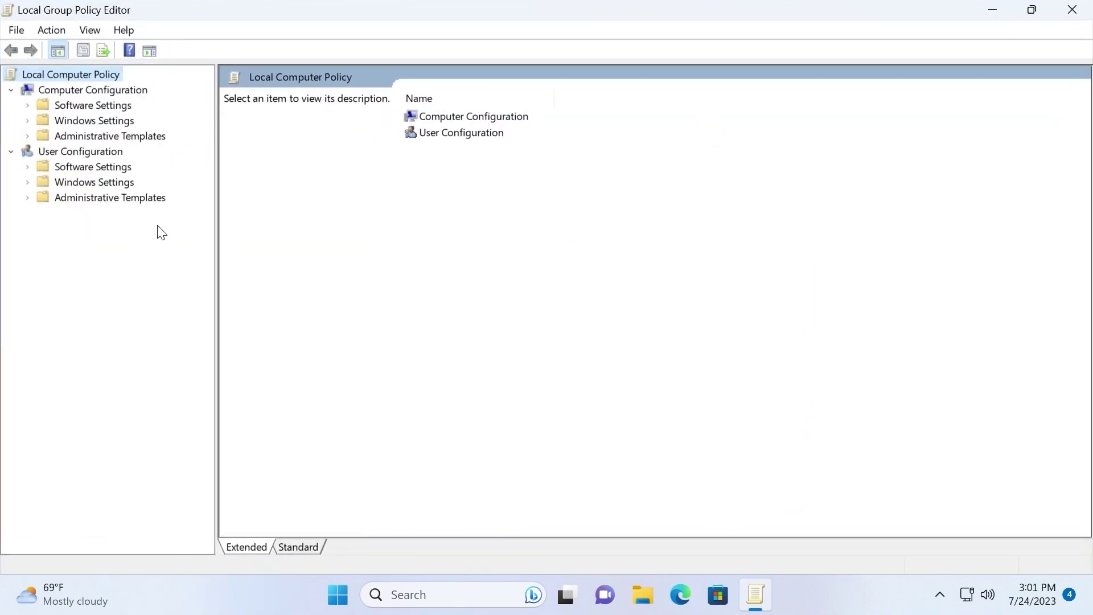
# Step: Go to Computer Configuration > Administrative Templates > Windows Components > Microsoft Defender Antivirus in the policy tree
pyautogui.click(60, 91)
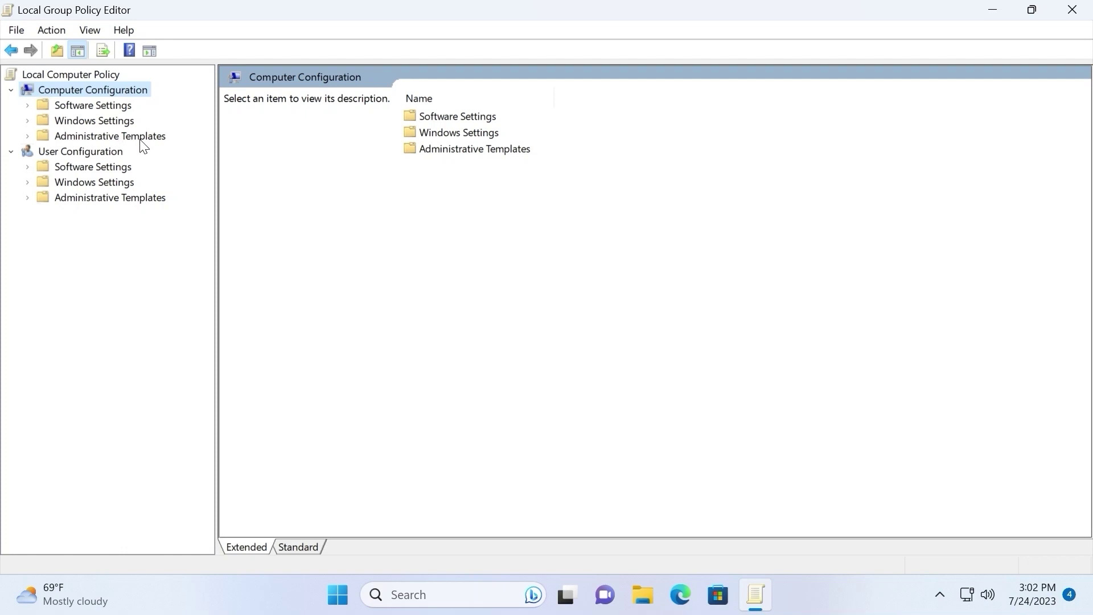
pyautogui.click(115, 137)
pyautogui.doubleClick(114, 137)
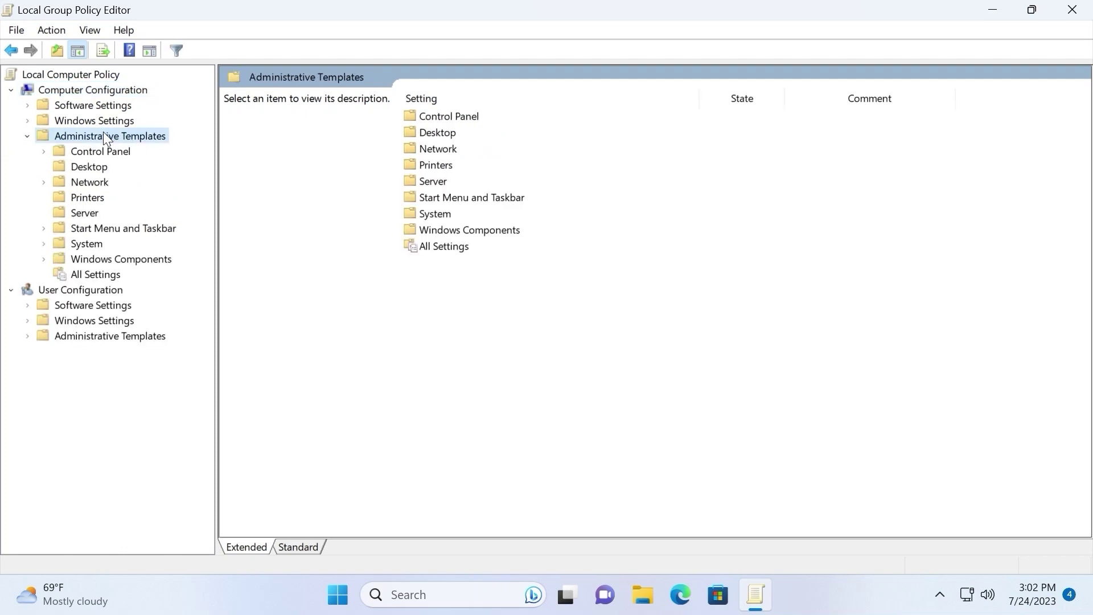
pyautogui.doubleClick(90, 260)
pyautogui.scroll(-12, 236, 254)
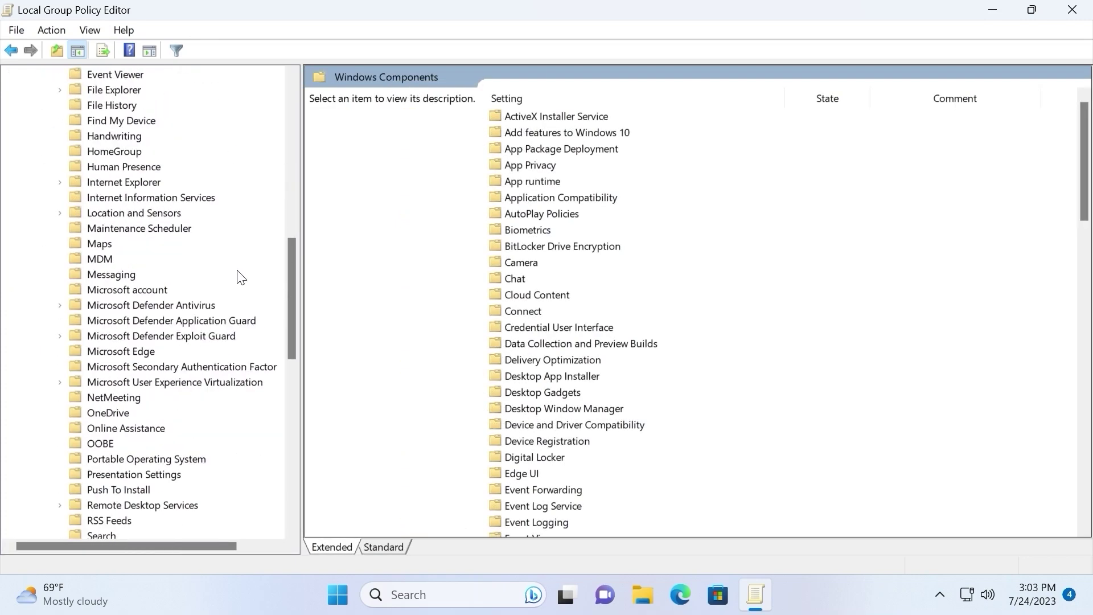
pyautogui.click(160, 306)
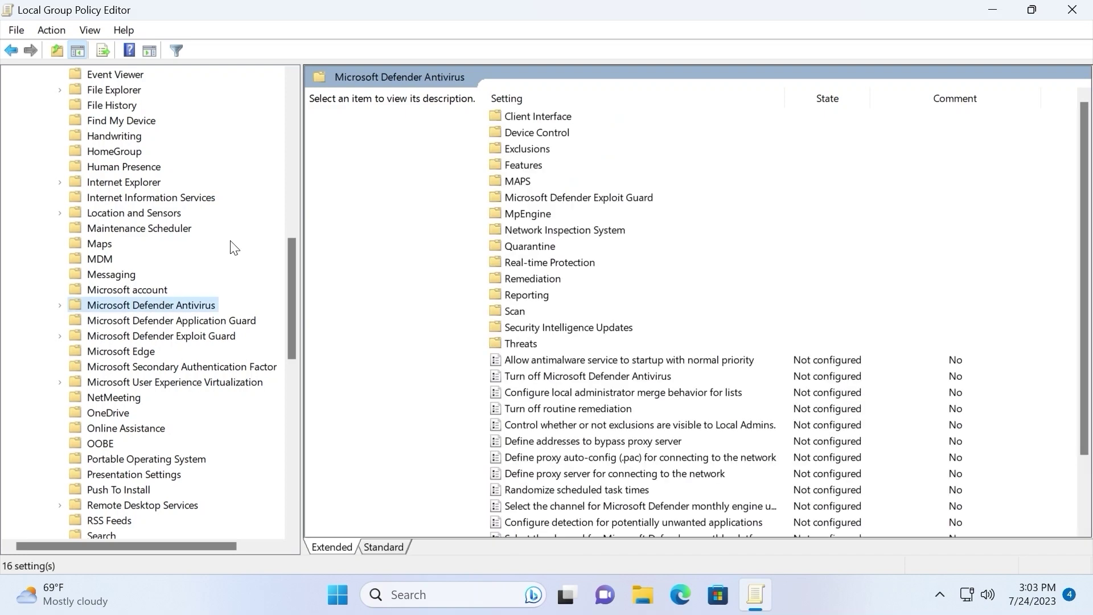
# Step: Set the "Turn off Microsoft Defender Antivirus" policy to Enabled and apply it
pyautogui.doubleClick(558, 379)
pyautogui.moveTo(205, 22); pyautogui.dragTo(466, 30)
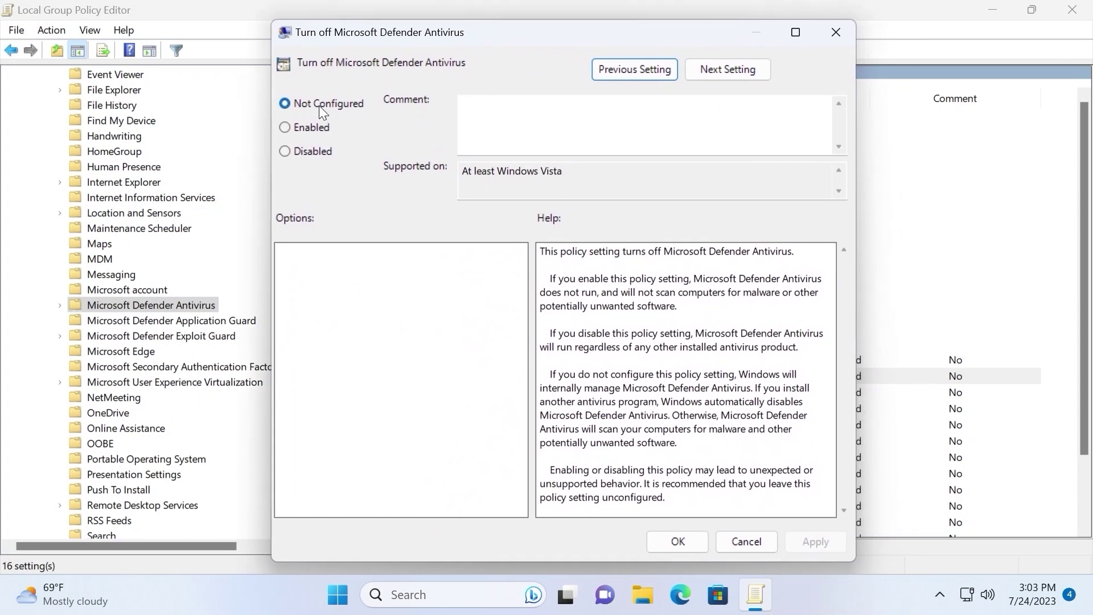
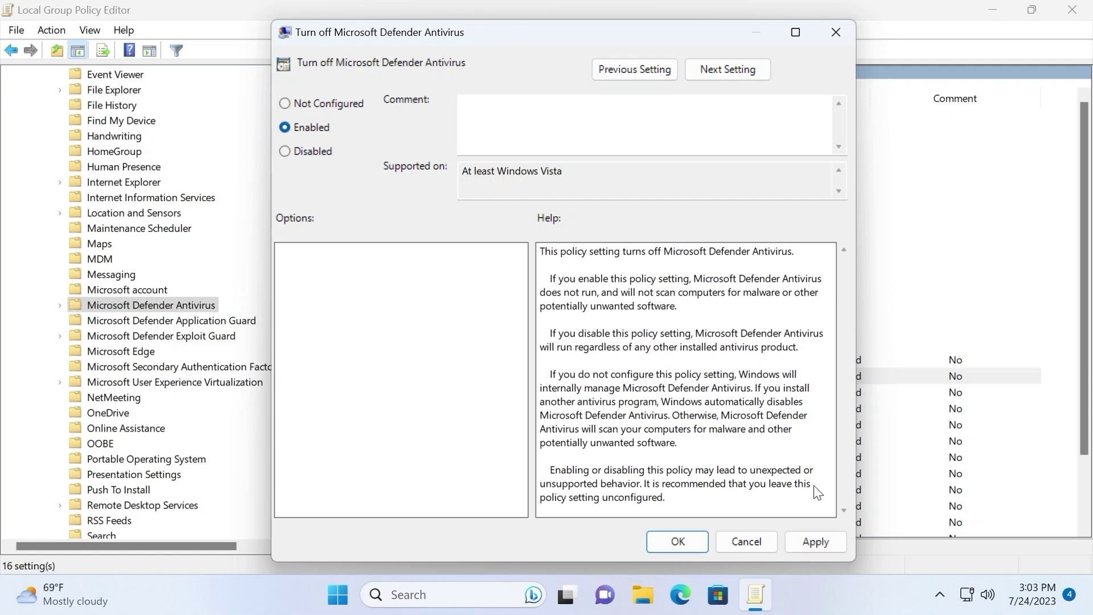
pyautogui.click(817, 538)
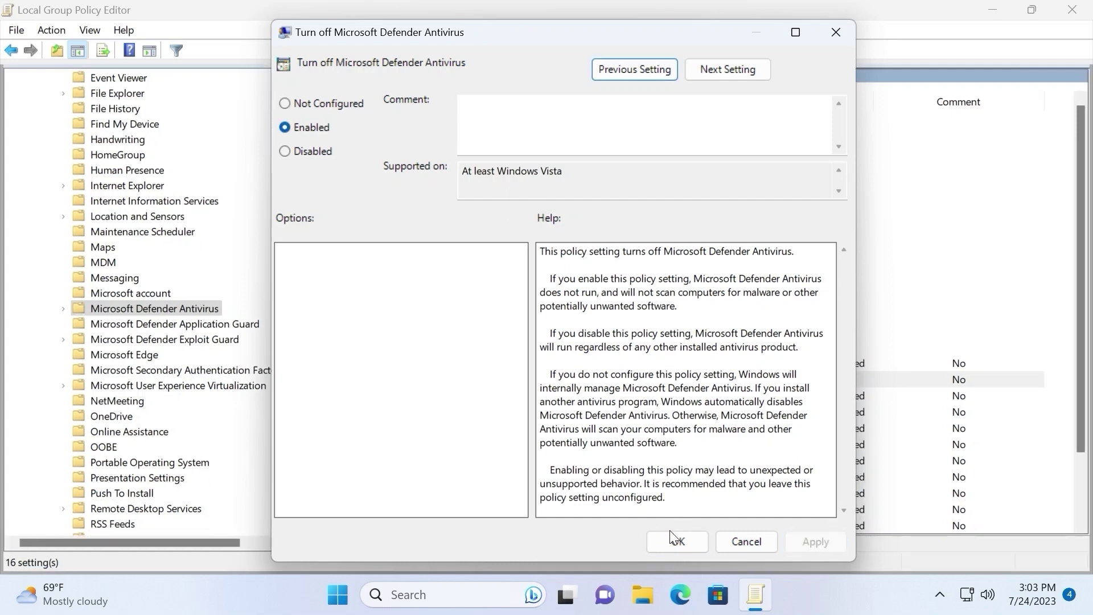
pyautogui.click(678, 542)
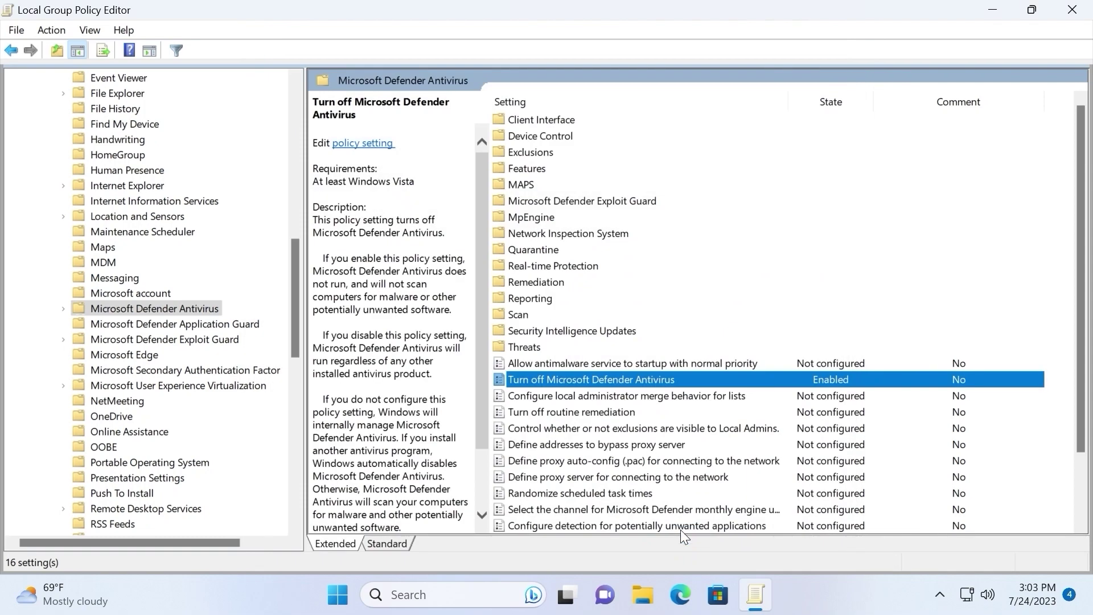
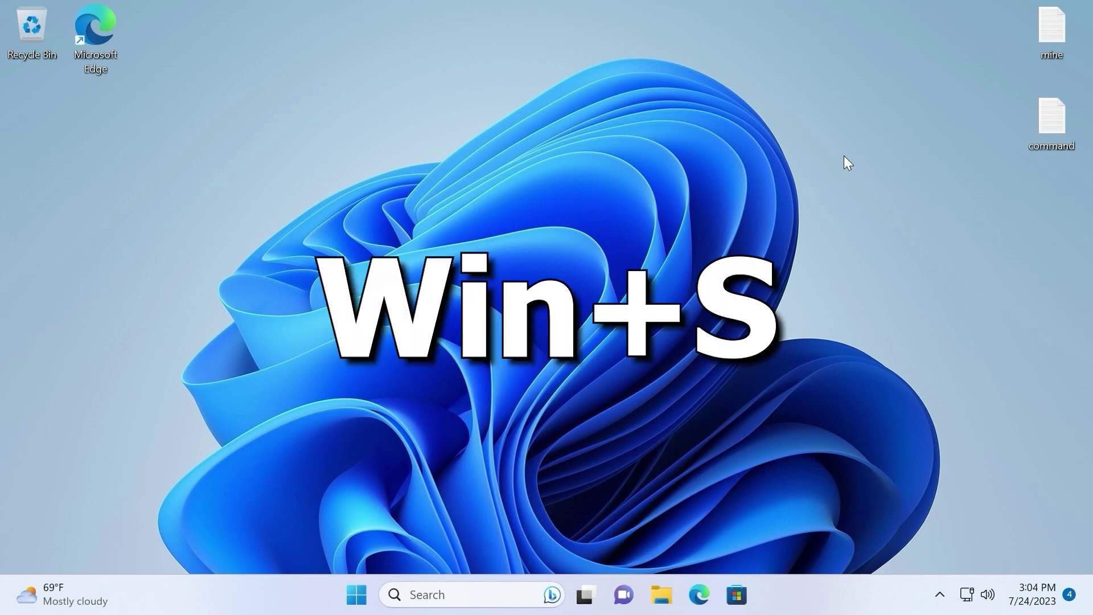
# Step: Search Windows for regedit and launch the Registry Editor
pyautogui.press('super+s')
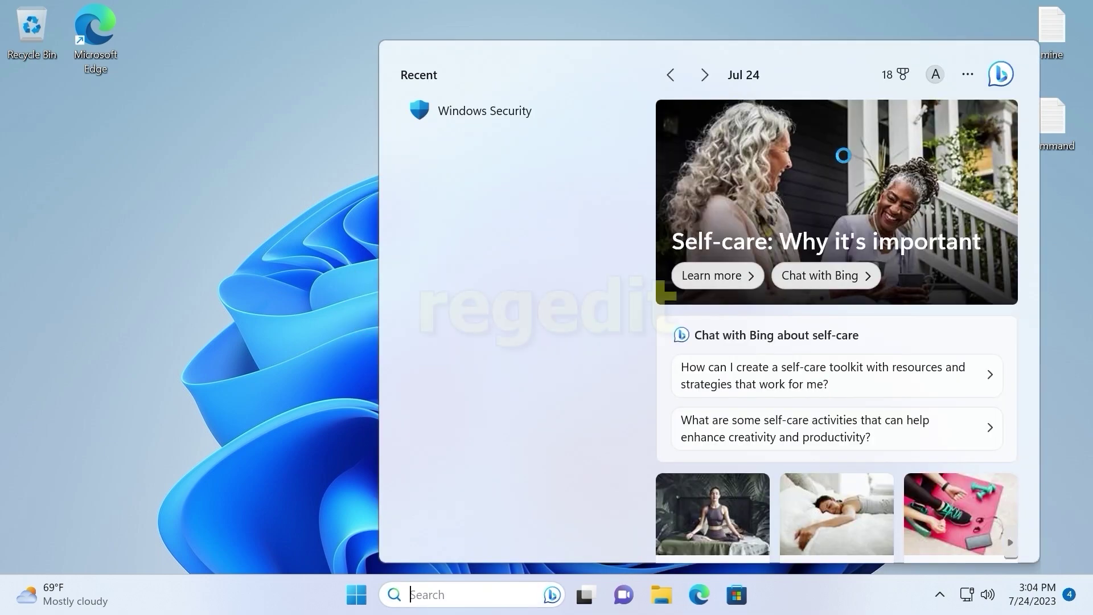
pyautogui.write('regedit')
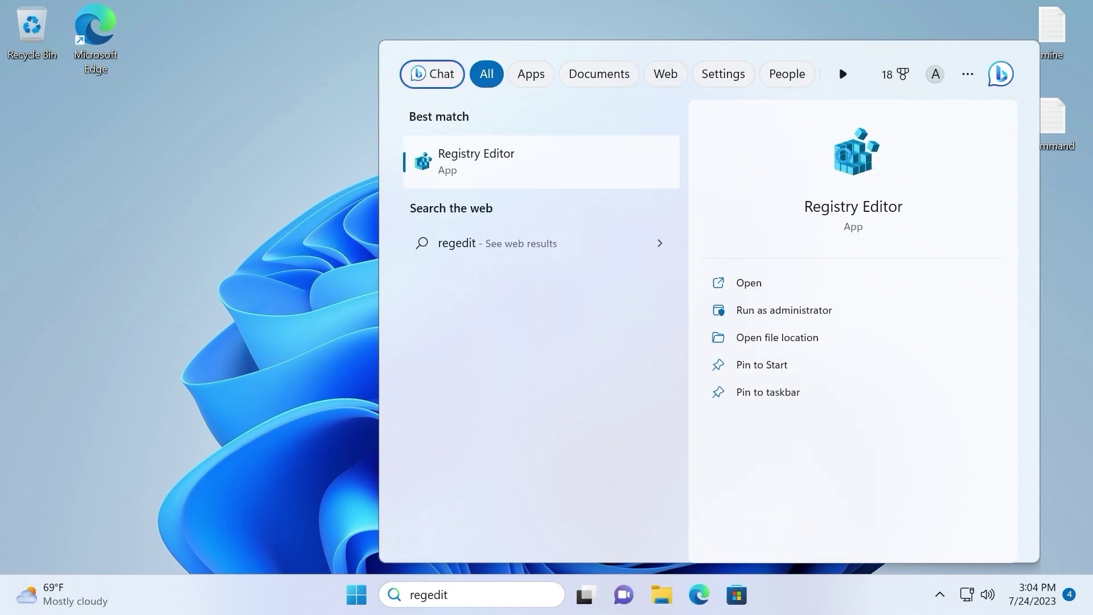
pyautogui.press('Return')
pyautogui.click(491, 424)
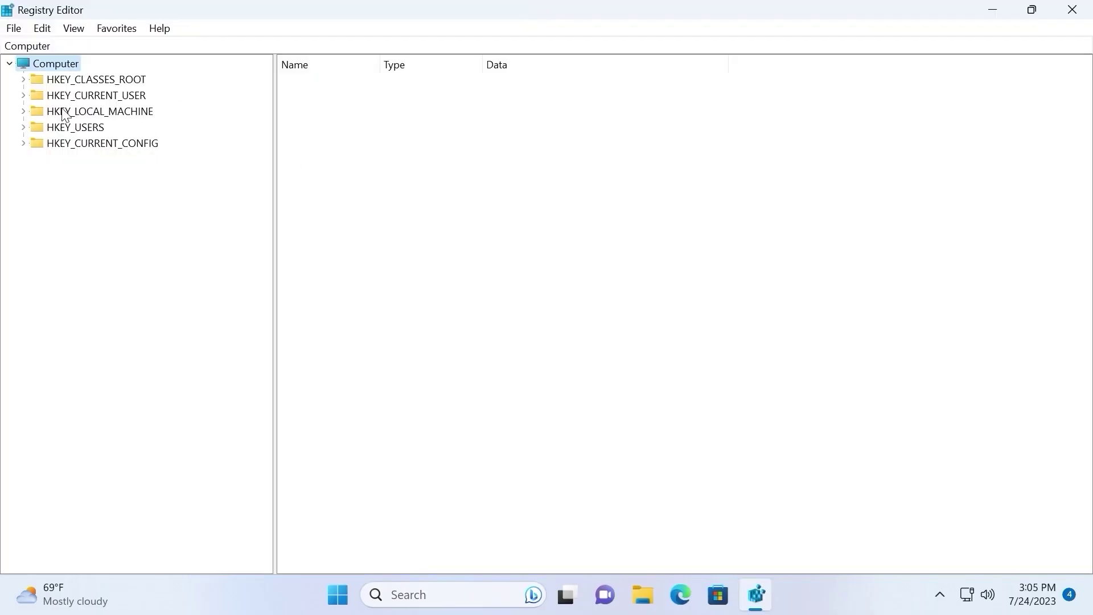
# Step: Go to the registry key HKEY_LOCAL_MACHINE\SOFTWARE\Policies\Microsoft\Windows Defender
pyautogui.click(23, 112)
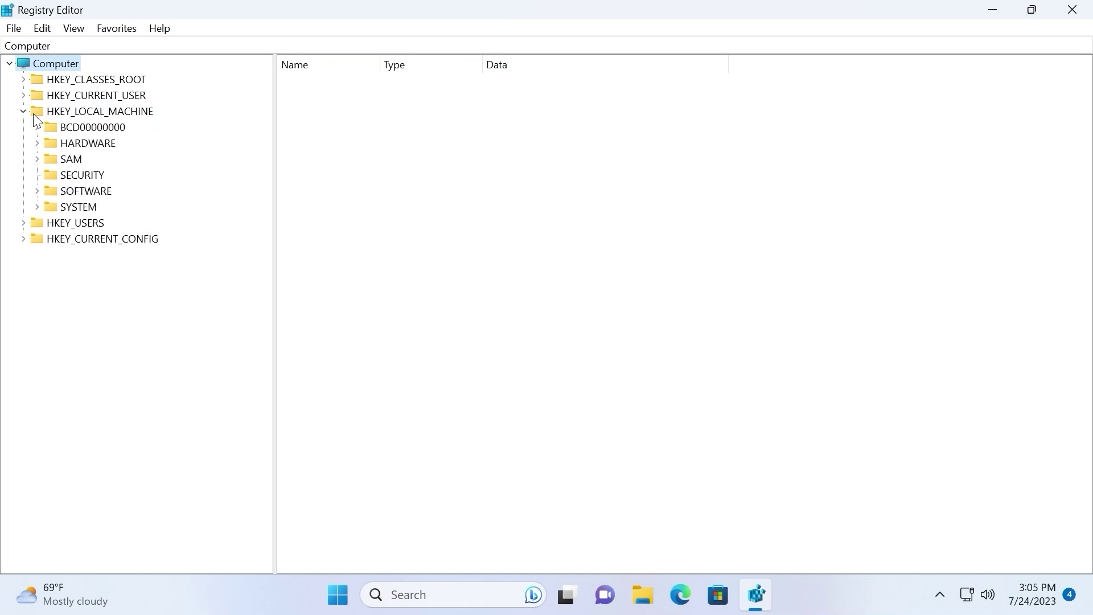
pyautogui.click(37, 192)
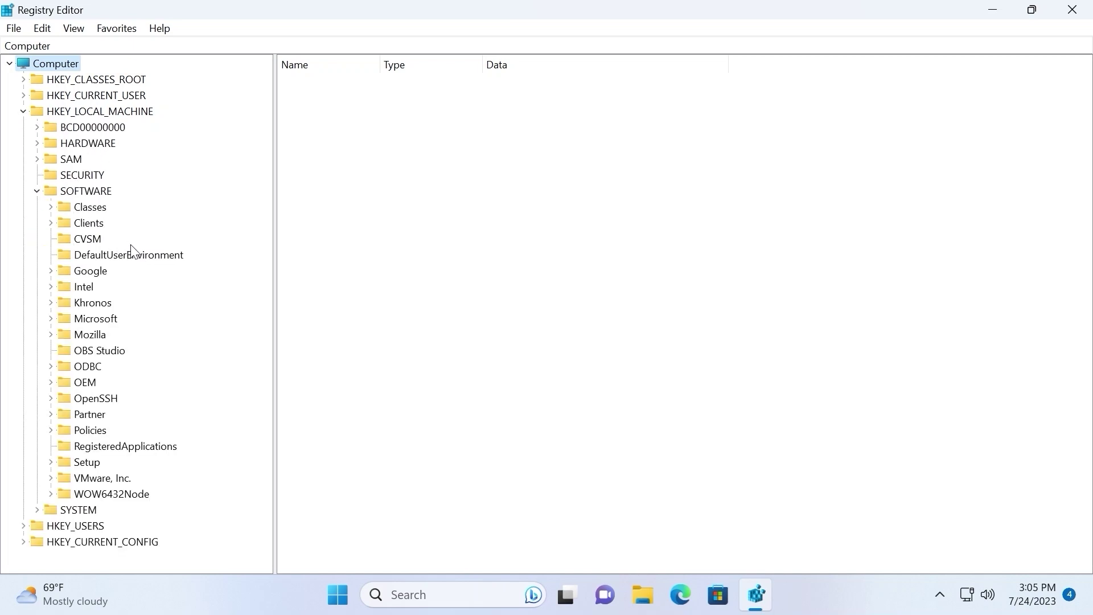
pyautogui.click(51, 430)
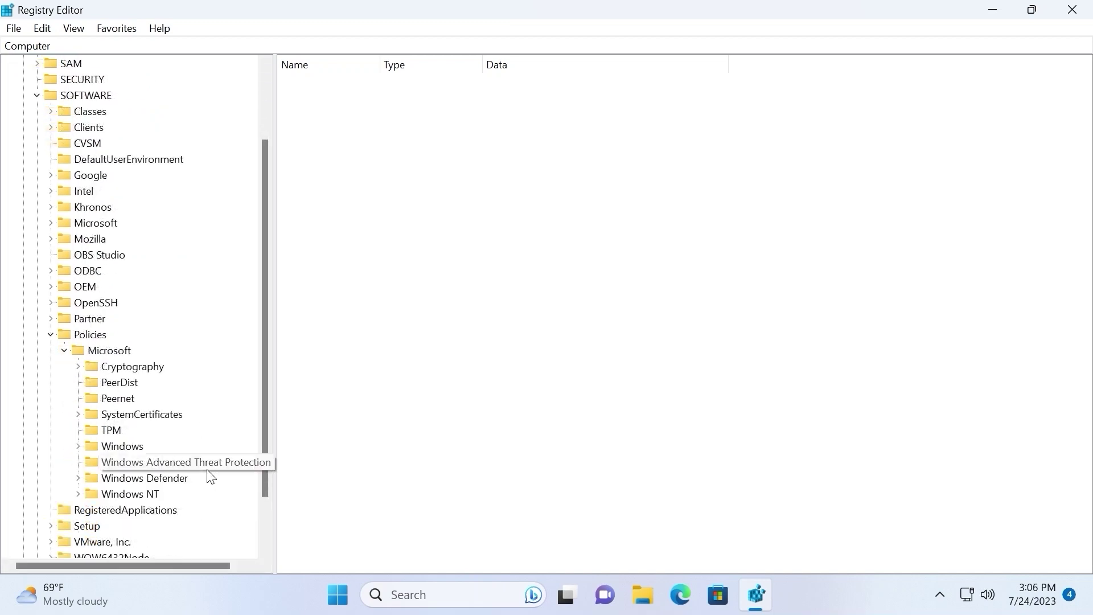
pyautogui.click(112, 482)
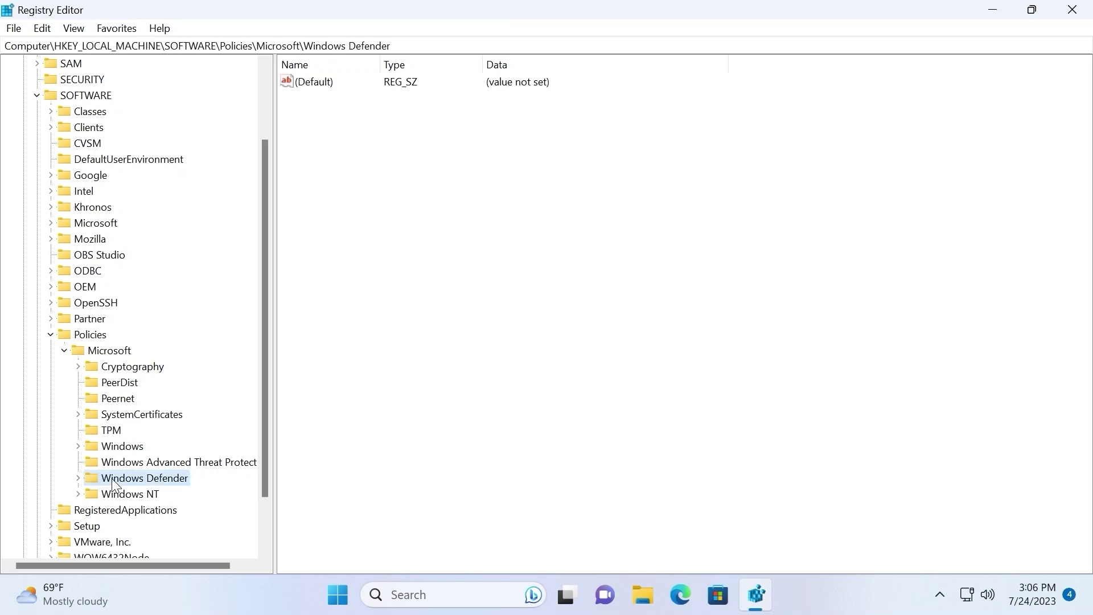
# Step: Create a DWORD (32-bit) value named DisableAntiSpyware in the Windows Defender key and open it for editing
pyautogui.rightClick(476, 193)
pyautogui.moveTo(527, 193)
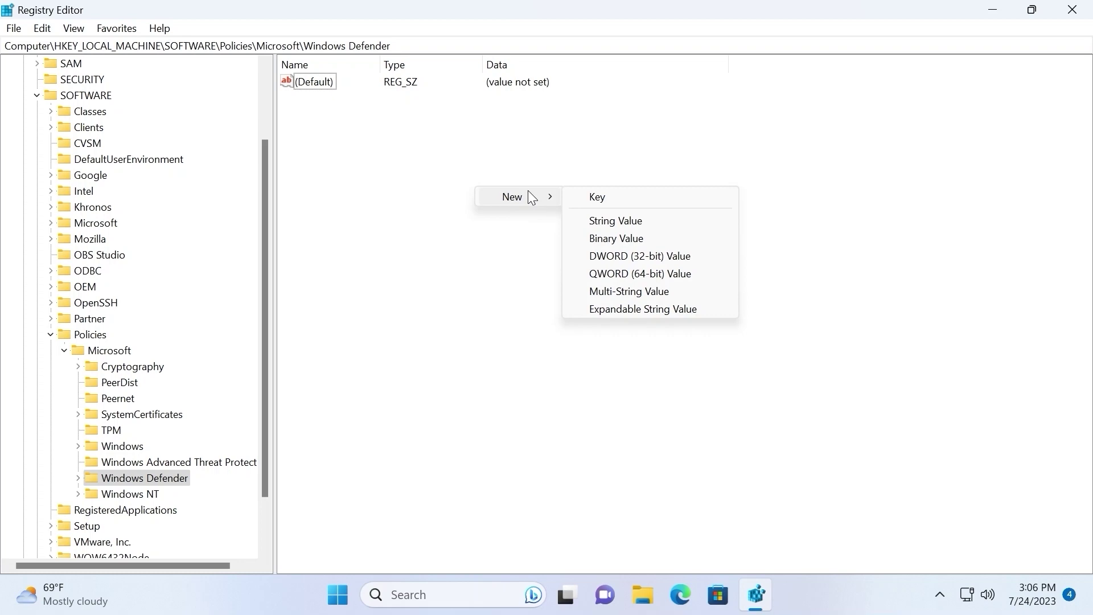
pyautogui.click(651, 261)
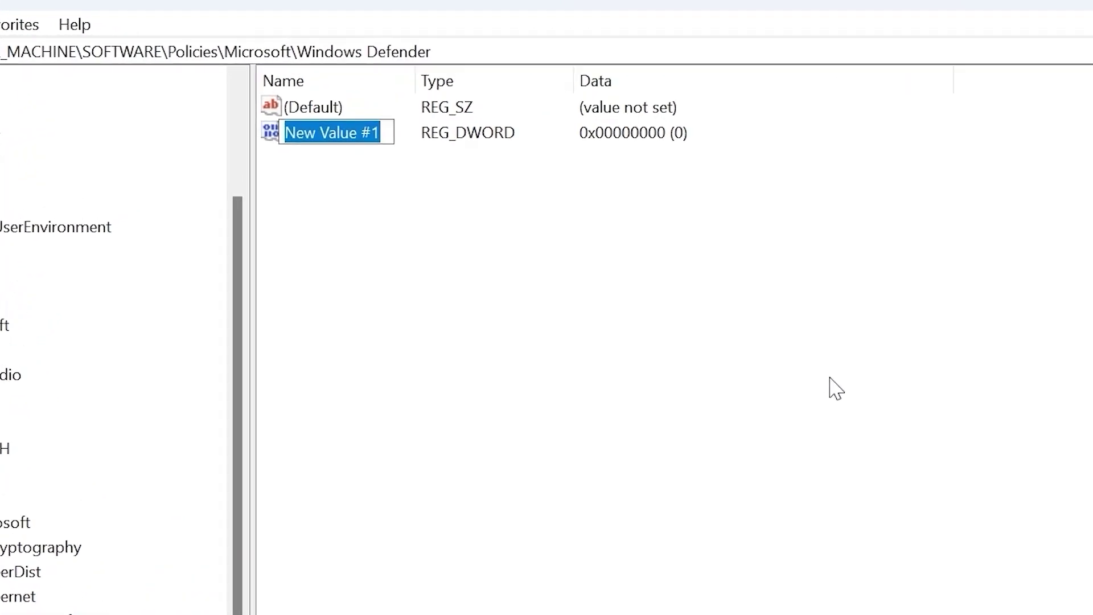
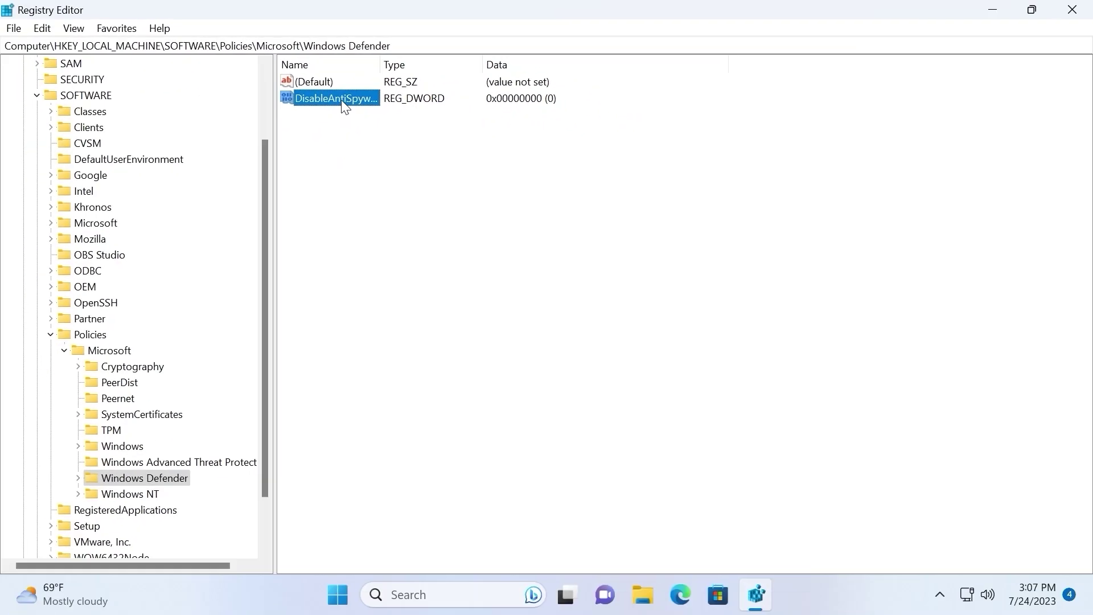
pyautogui.doubleClick(341, 100)
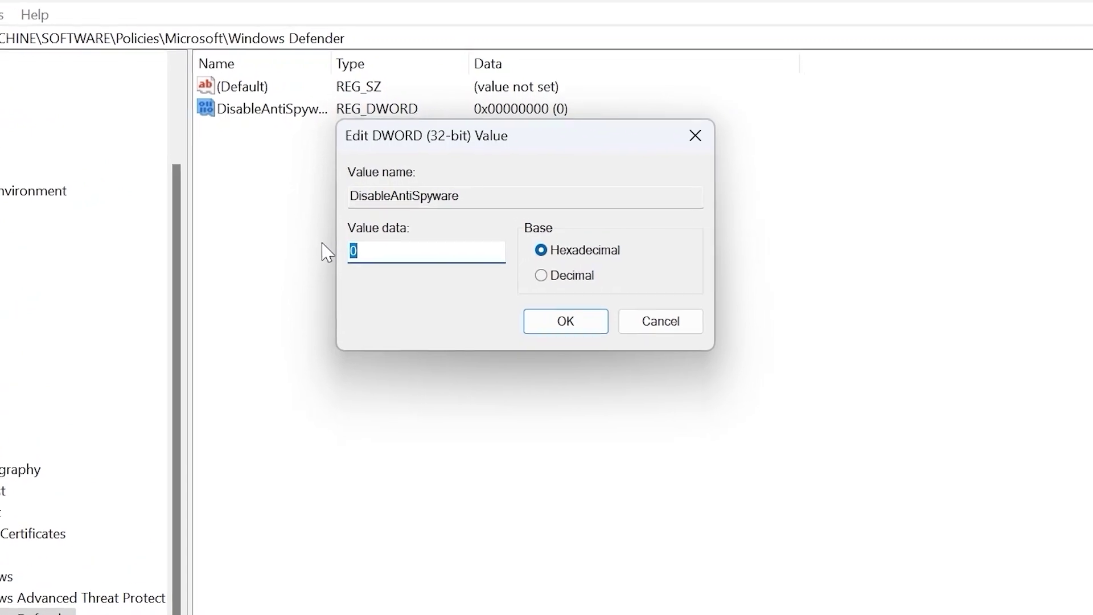
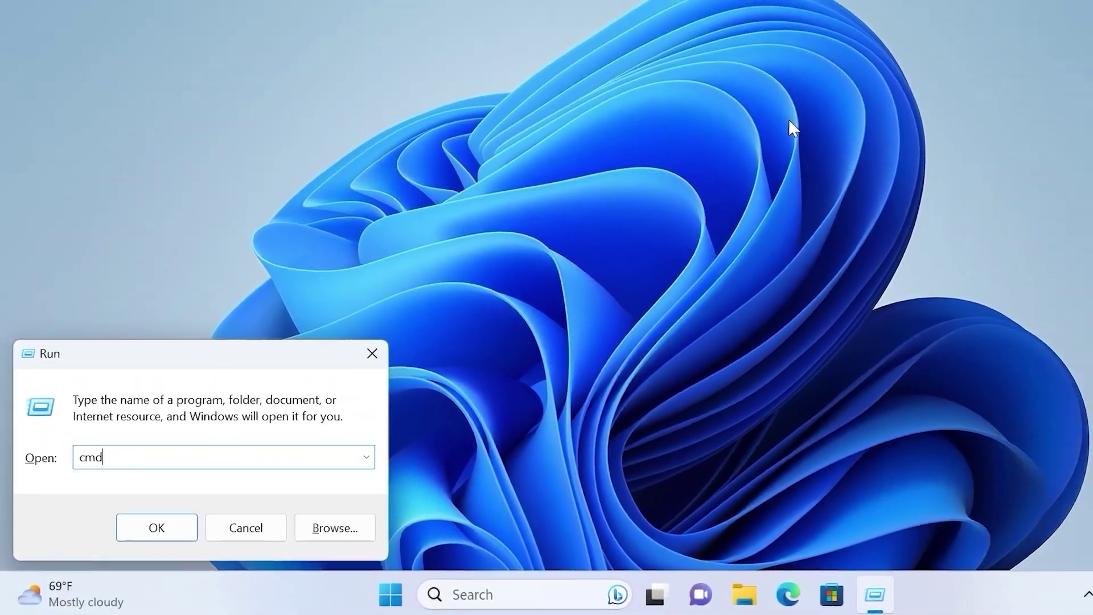
# Step: Launch cmd from the Run dialog as administrator and allow it to make changes to the device
pyautogui.hotkey('ctrl', 'shift', 'Return')
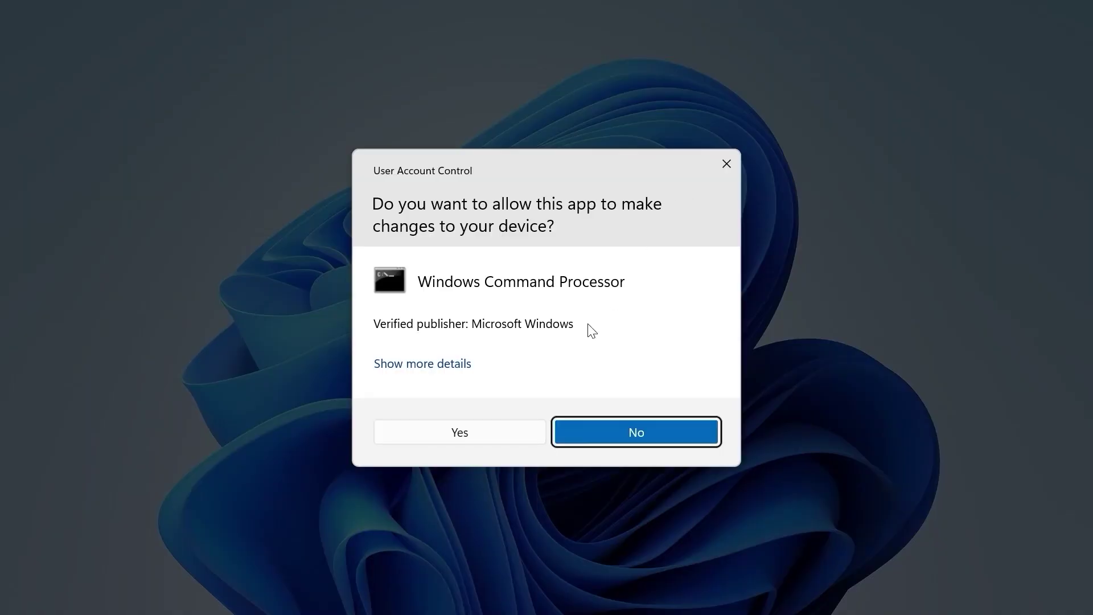
pyautogui.click(461, 431)
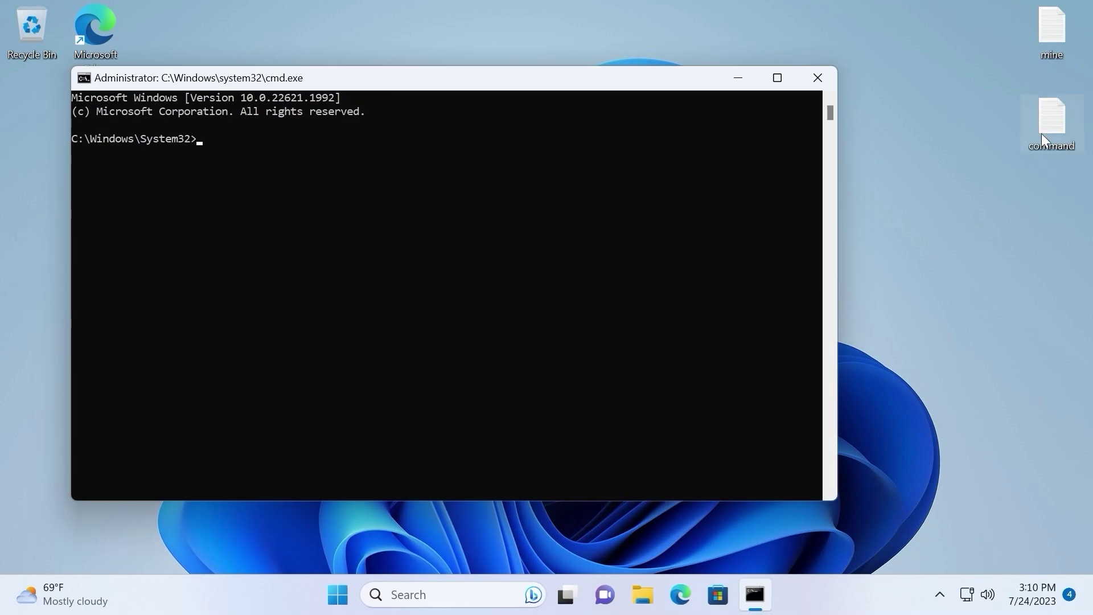
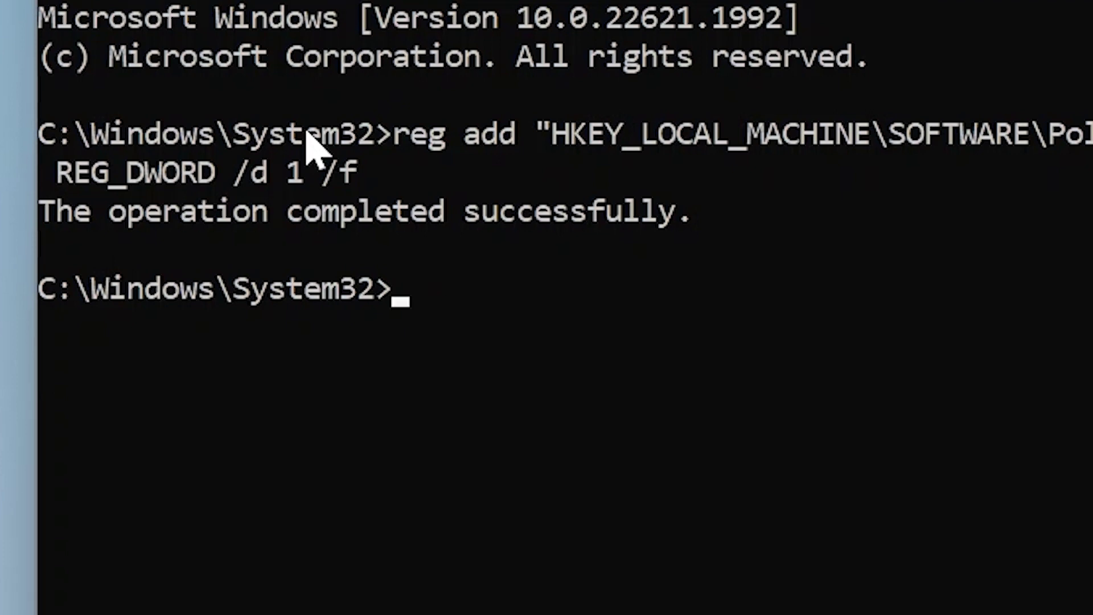
# Step: Close the elevated Command Prompt with the exit command
pyautogui.write('exit')
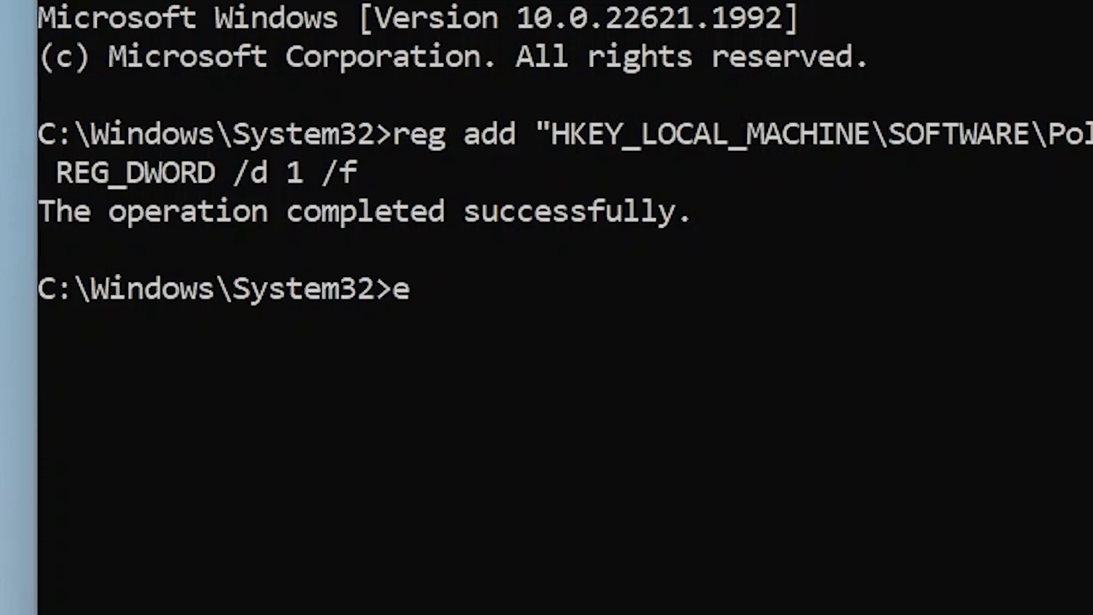